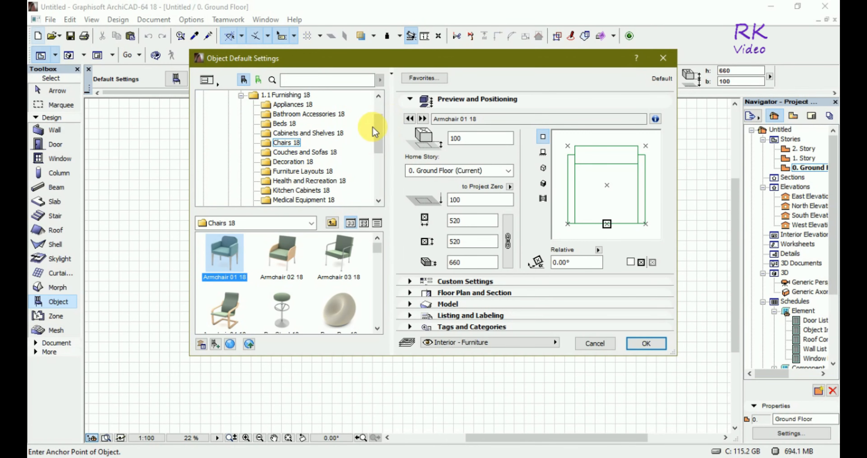
- Place the Piano 18 object from the Health and Recreation 18 library folder on the ground floor plan
{"action": "left_click", "coordinate": [324, 184]}
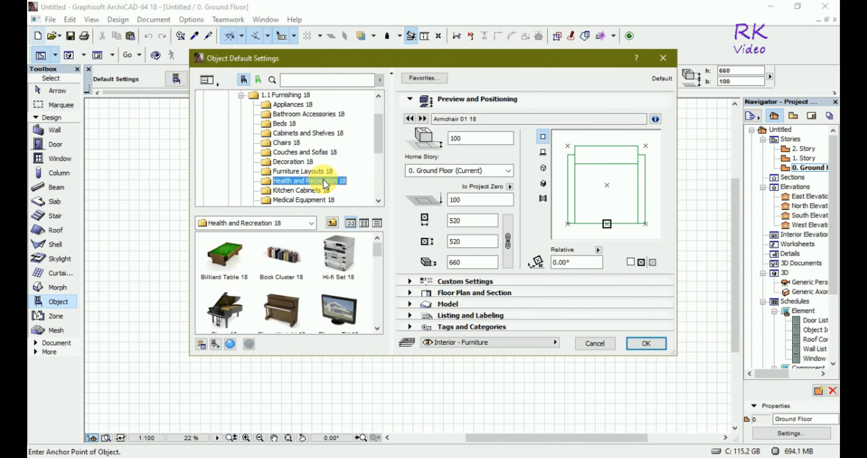
{"action": "left_click", "coordinate": [224, 308]}
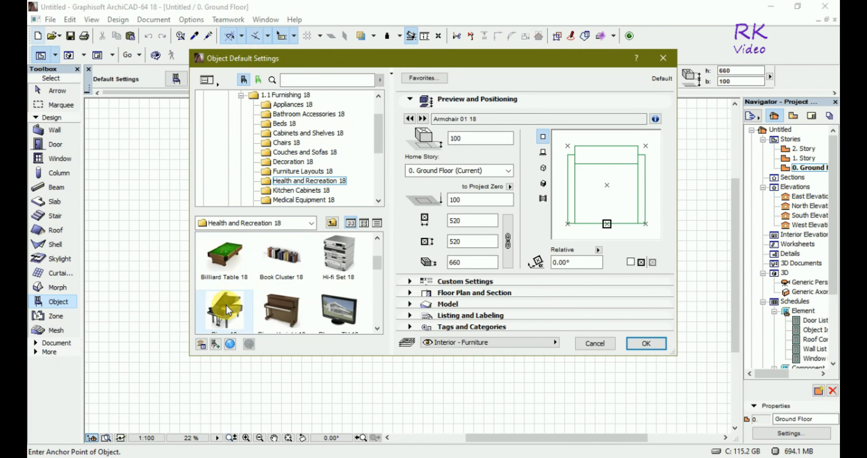
{"action": "left_click", "coordinate": [639, 342]}
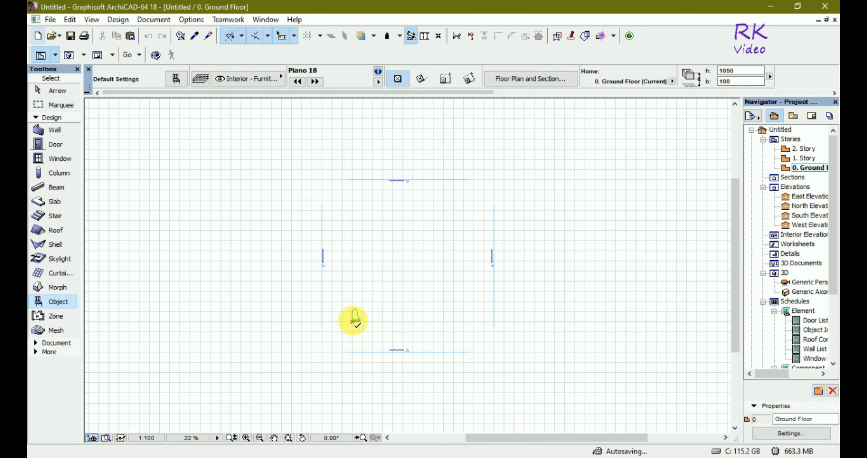
{"action": "scroll", "coordinate": [350, 323], "scroll_direction": "up", "scroll_amount": 4}
{"action": "scroll", "coordinate": [357, 308], "scroll_direction": "up", "scroll_amount": 6}
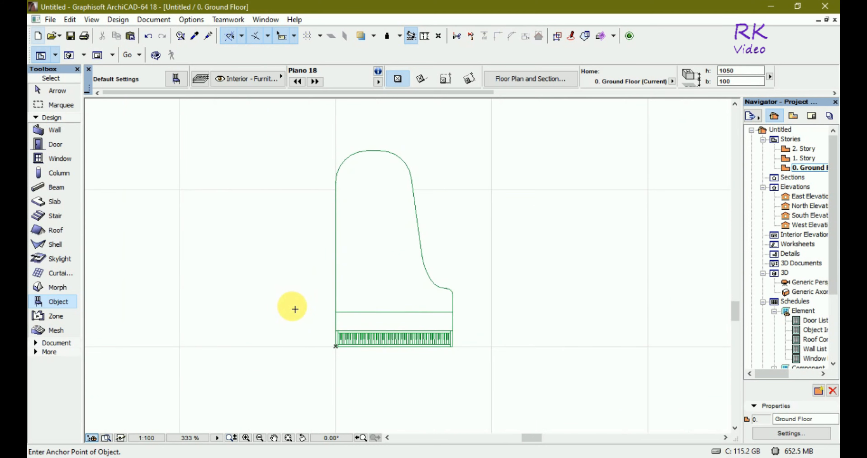
{"action": "key", "text": "Escape"}
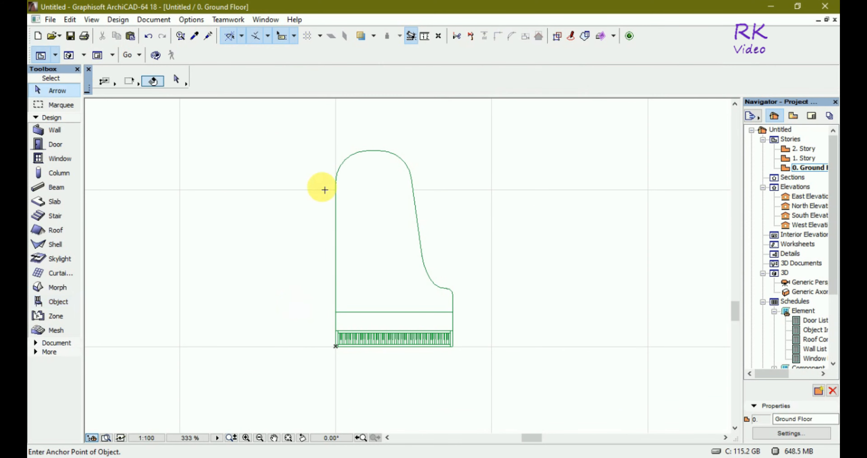
- Select the piano on the floor plan and show all elements in the 3D window
{"action": "left_click_drag", "start_coordinate": [286, 134], "coordinate": [483, 390]}
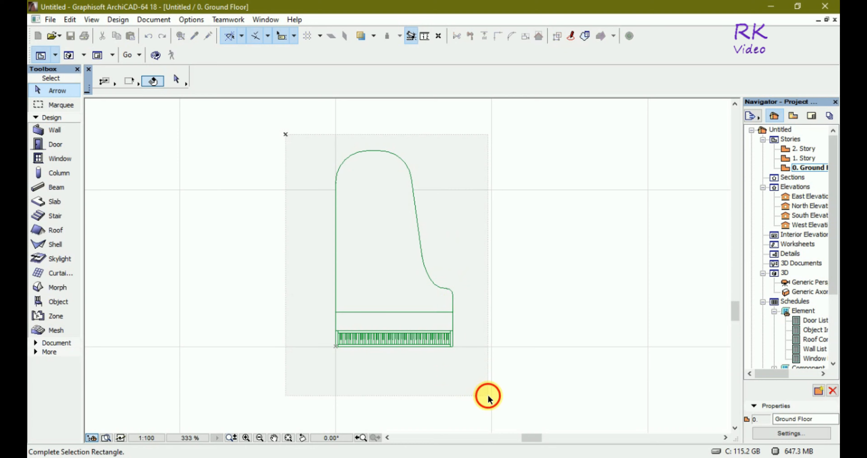
{"action": "left_click", "coordinate": [486, 397]}
{"action": "right_click", "coordinate": [379, 212]}
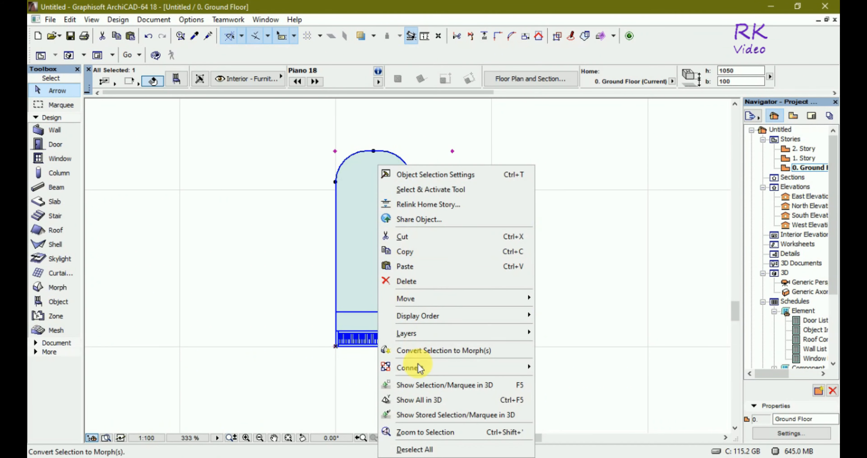
{"action": "left_click", "coordinate": [417, 400]}
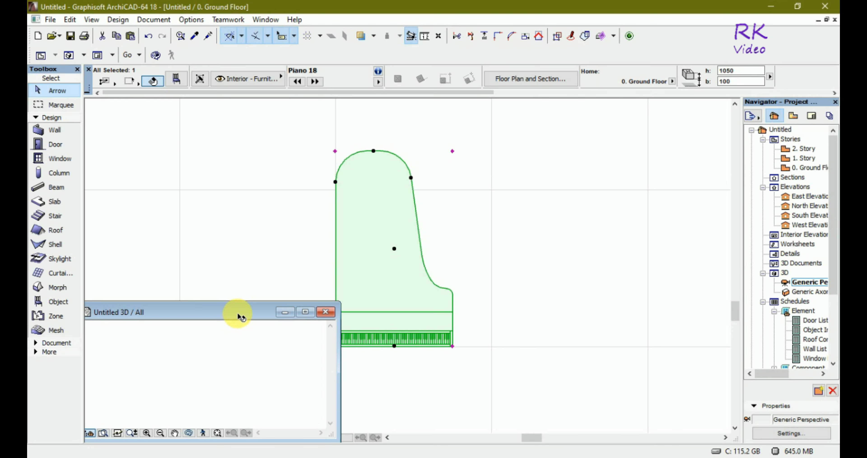
{"action": "left_click", "coordinate": [237, 313]}
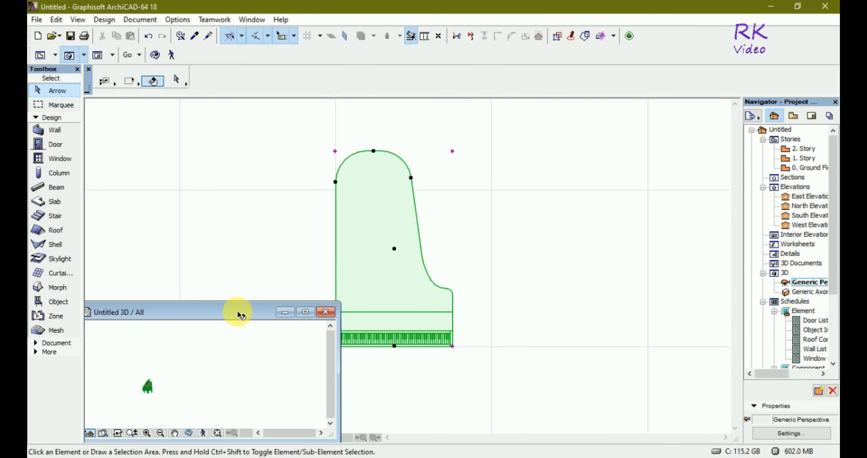
- Enlarge the 3D window and examine the piano model up close from the front and from above
{"action": "left_click_drag", "start_coordinate": [263, 303], "coordinate": [427, 185]}
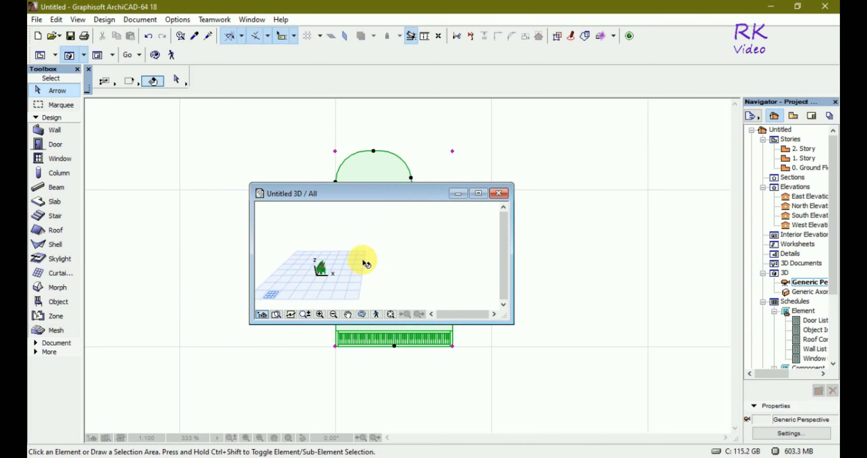
{"action": "scroll", "coordinate": [282, 274], "scroll_direction": "up", "scroll_amount": 3}
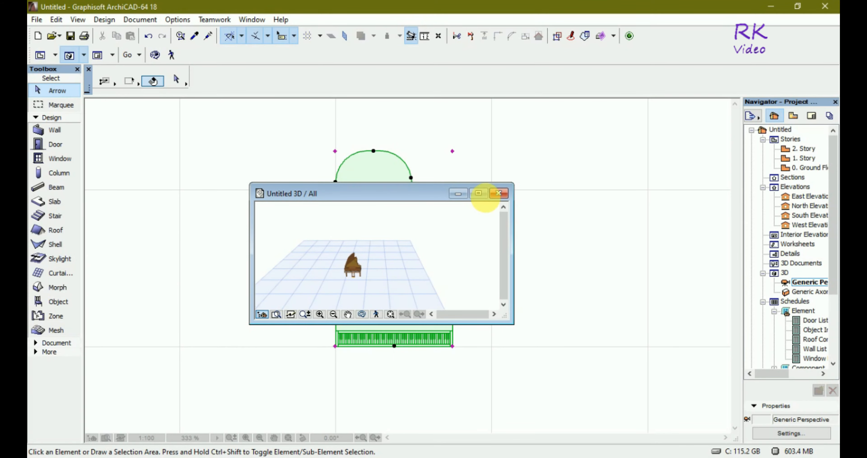
{"action": "left_click", "coordinate": [479, 194]}
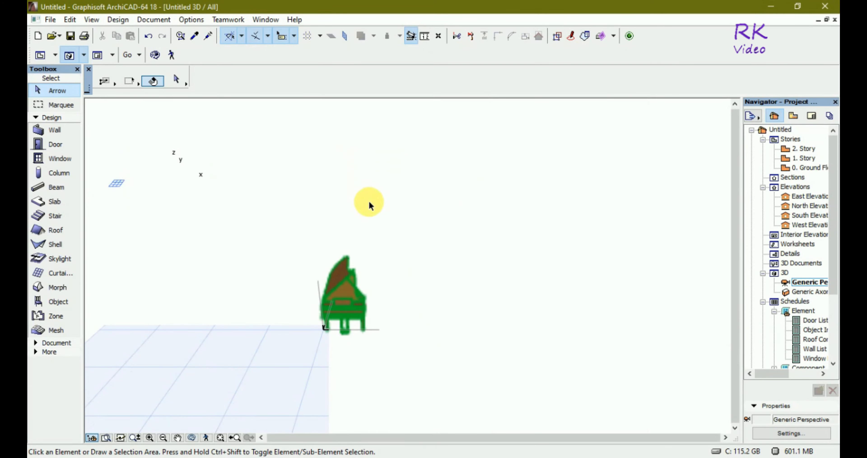
{"action": "scroll", "coordinate": [266, 286], "scroll_direction": "up", "scroll_amount": 3}
{"action": "scroll", "coordinate": [372, 303], "scroll_direction": "up", "scroll_amount": 1}
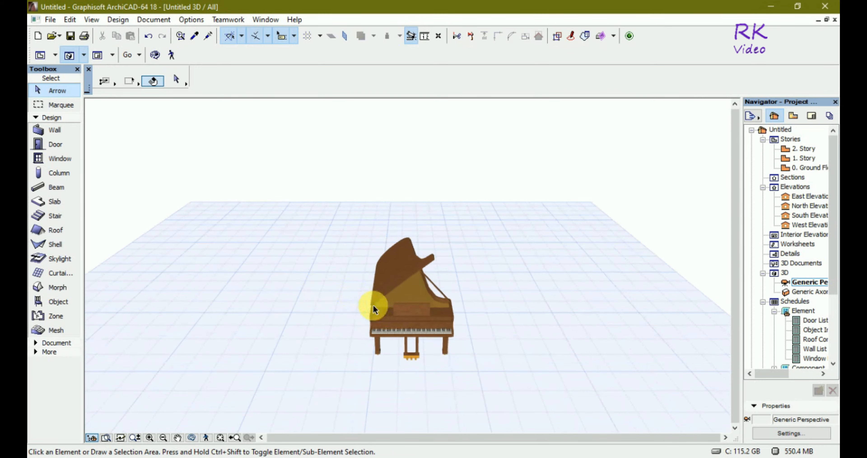
{"action": "scroll", "coordinate": [400, 321], "scroll_direction": "up", "scroll_amount": 3}
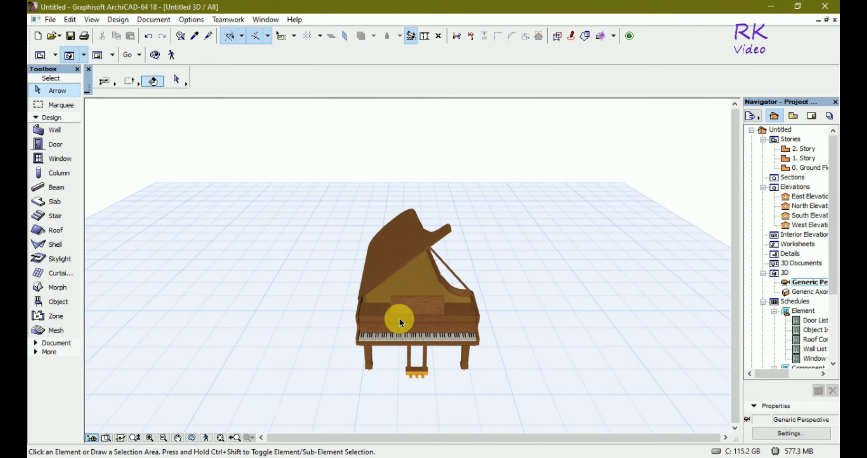
{"action": "left_click", "coordinate": [401, 321]}
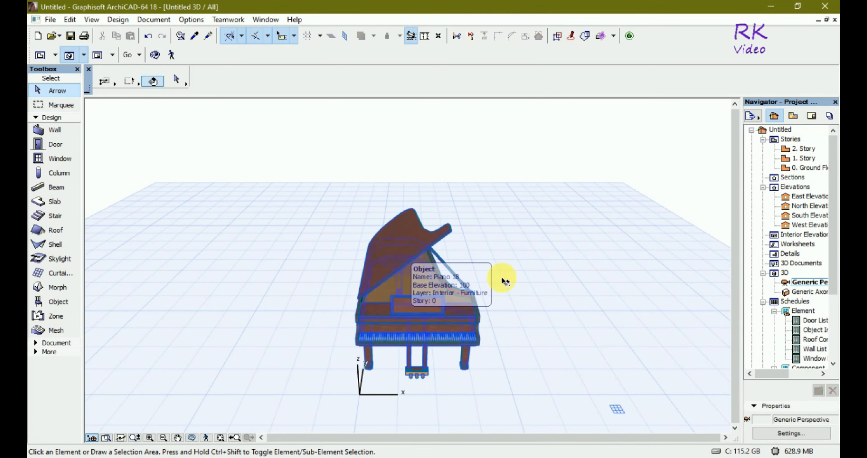
{"action": "middle_click_drag", "start_coordinate": [502, 276], "coordinate": [427, 436], "text": "shift"}
{"action": "scroll", "coordinate": [299, 310], "scroll_direction": "up", "scroll_amount": 4}
{"action": "scroll", "coordinate": [428, 437], "scroll_direction": "up", "scroll_amount": 1}
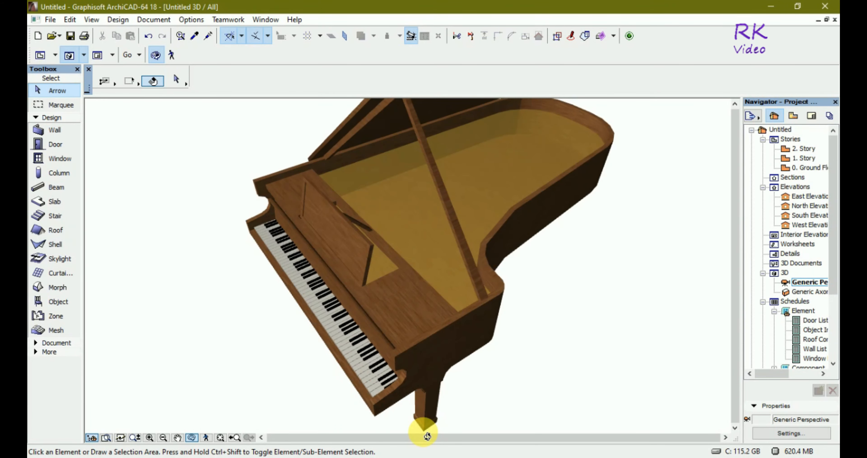
{"action": "scroll", "coordinate": [428, 437], "scroll_direction": "down", "scroll_amount": 1}
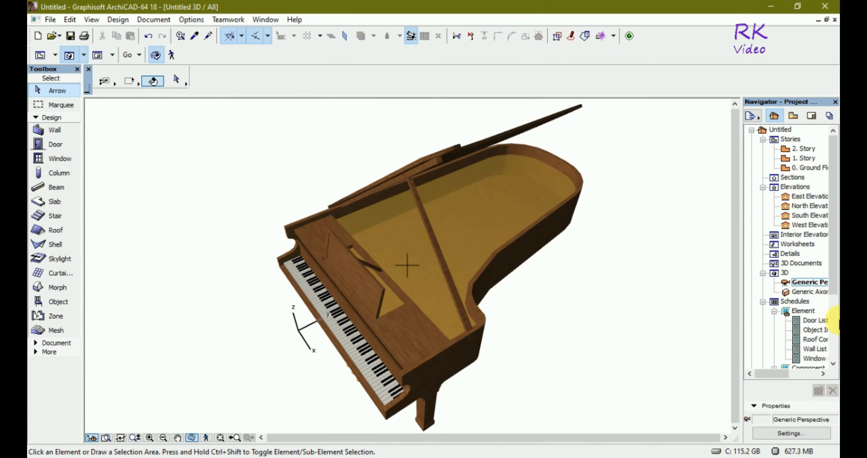
- Restore the 3D and ground floor windows to floating size and stack the 3D view above the plan, with the whole piano in view
{"action": "left_click", "coordinate": [827, 19]}
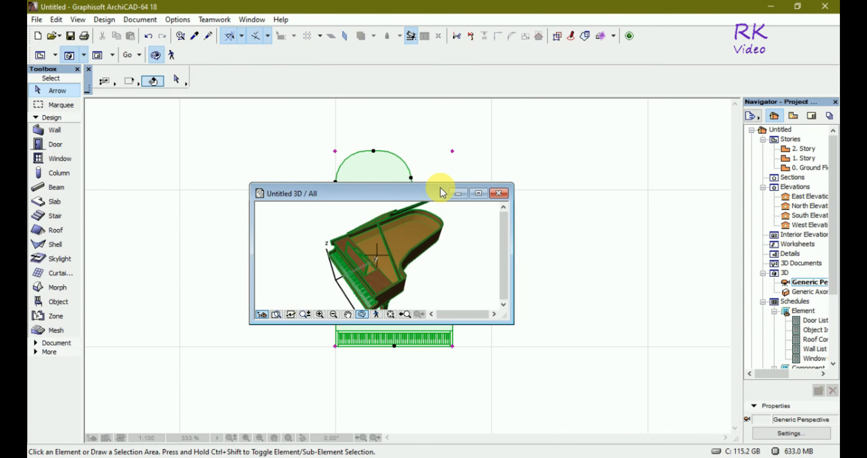
{"action": "left_click", "coordinate": [592, 139]}
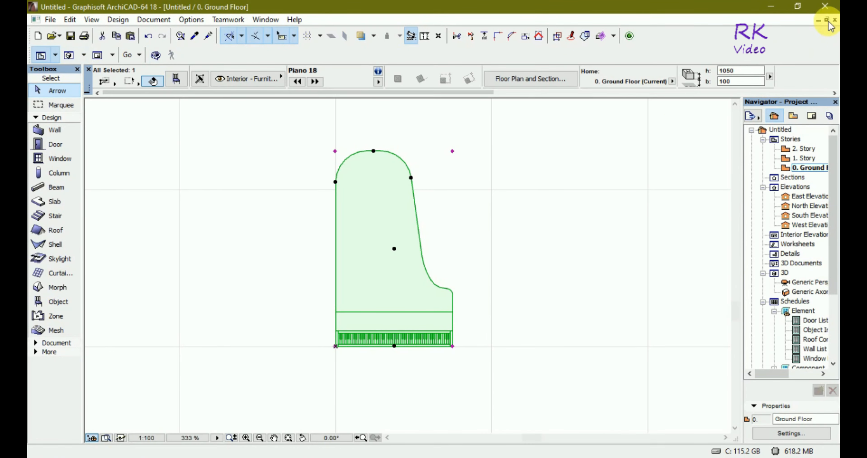
{"action": "left_click", "coordinate": [827, 20]}
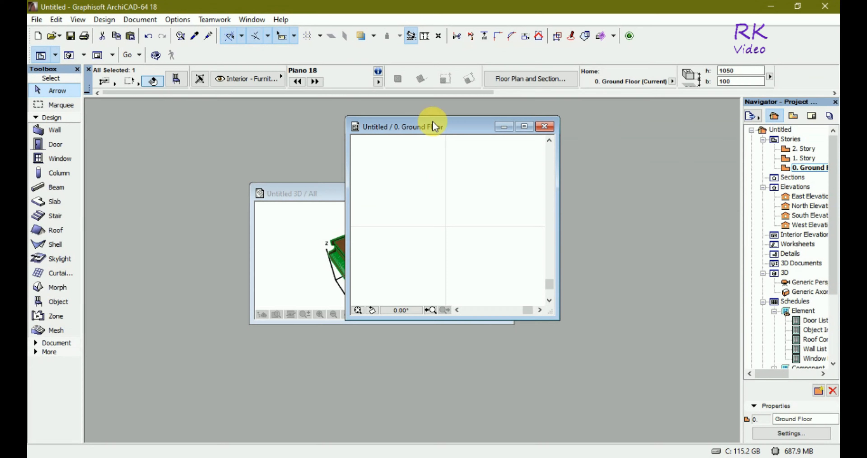
{"action": "left_click_drag", "start_coordinate": [435, 125], "coordinate": [176, 243]}
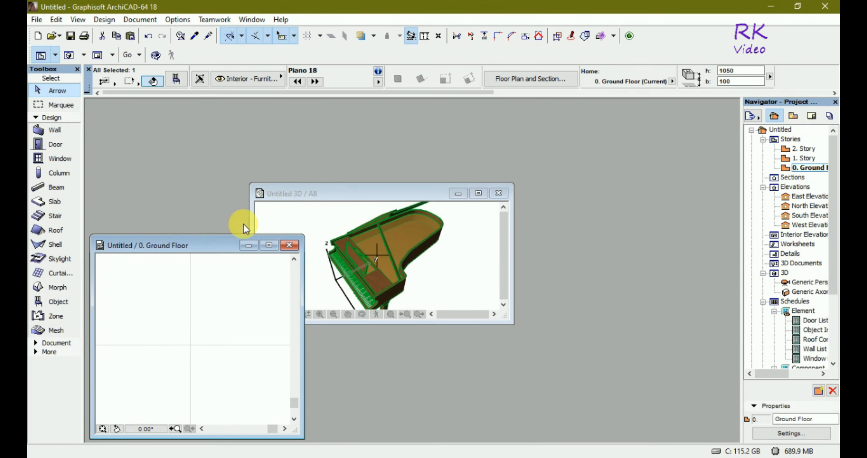
{"action": "left_click", "coordinate": [359, 194]}
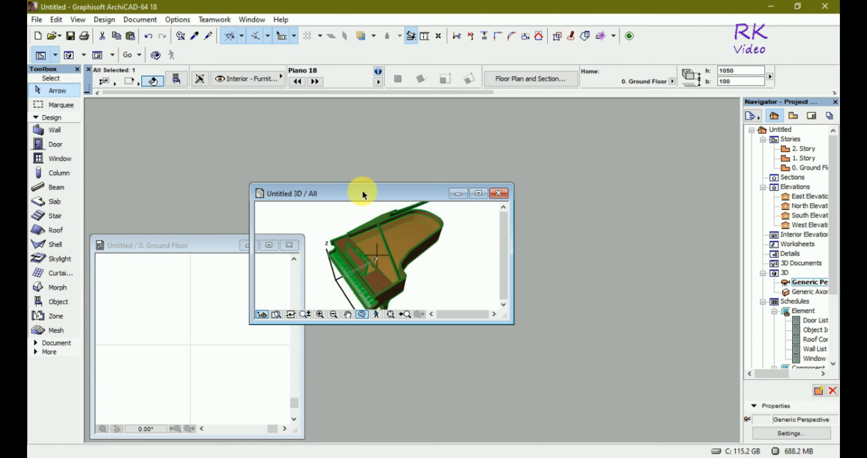
{"action": "left_click_drag", "start_coordinate": [253, 149], "coordinate": [195, 112]}
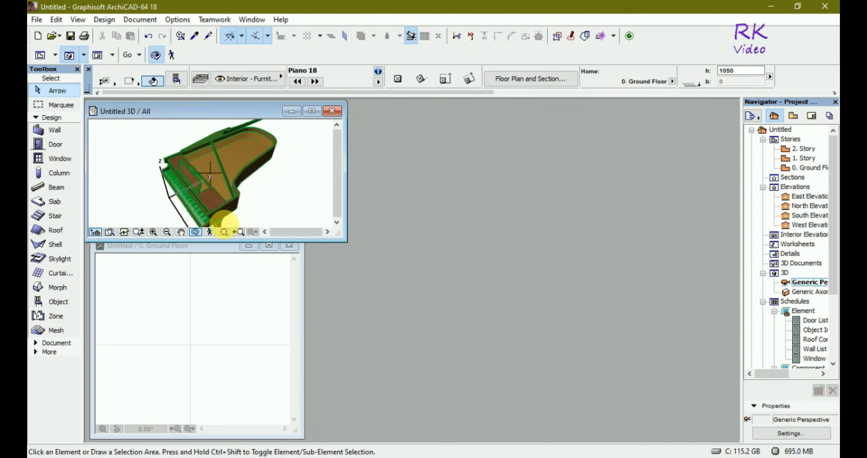
{"action": "left_click", "coordinate": [159, 327]}
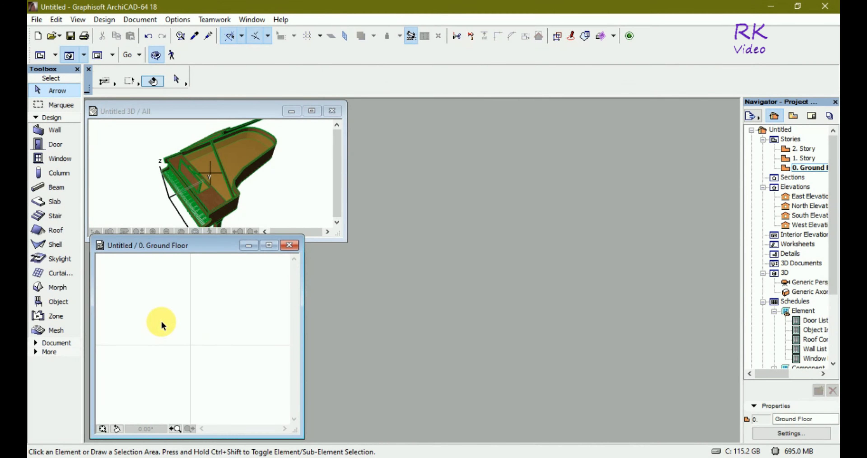
{"action": "scroll", "coordinate": [162, 320], "scroll_direction": "down", "scroll_amount": 1}
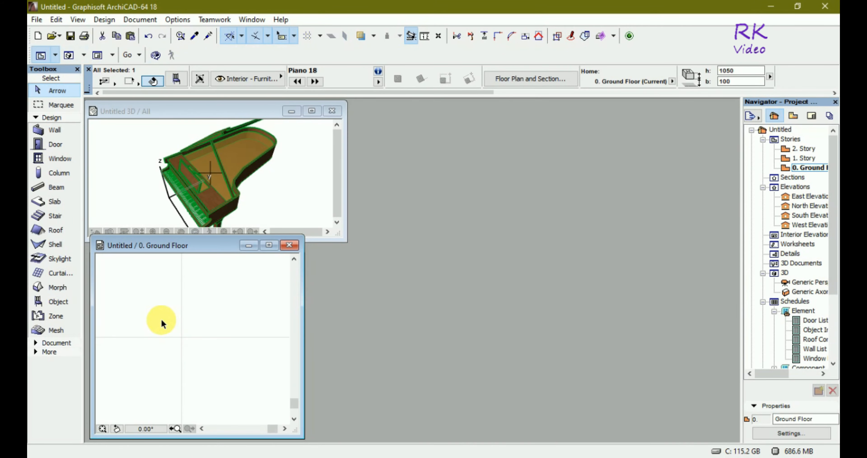
{"action": "scroll", "coordinate": [162, 322], "scroll_direction": "down", "scroll_amount": 2}
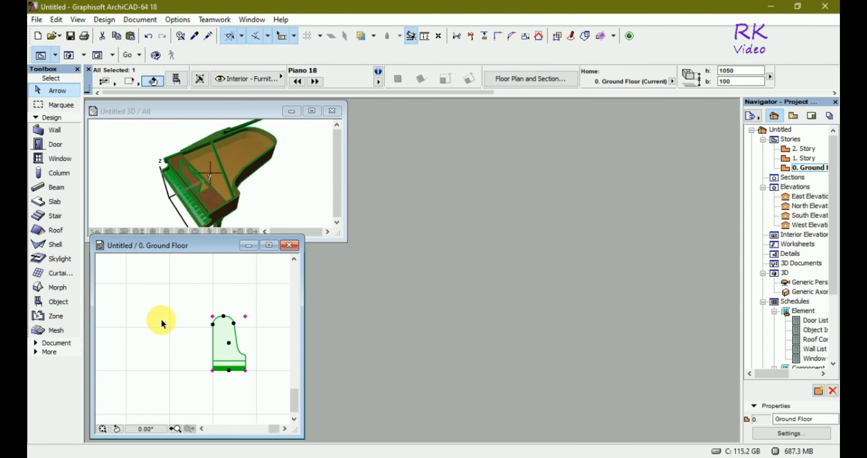
{"action": "scroll", "coordinate": [162, 322], "scroll_direction": "down", "scroll_amount": 1}
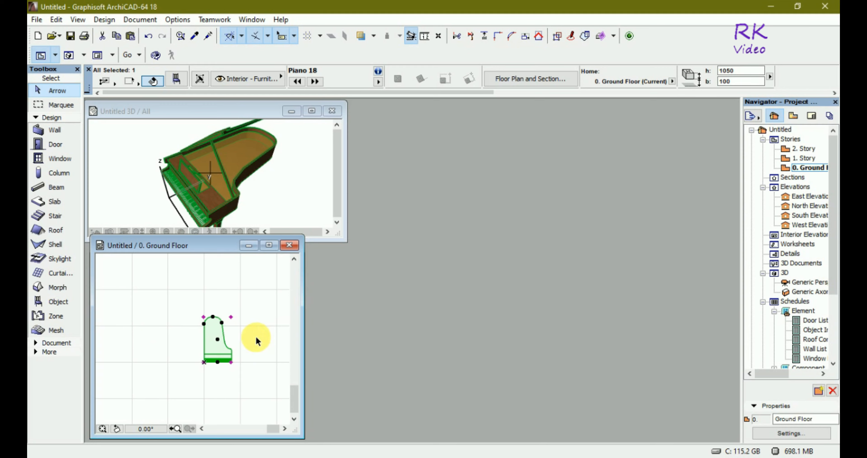
{"action": "scroll", "coordinate": [257, 340], "scroll_direction": "up", "scroll_amount": 2}
{"action": "scroll", "coordinate": [202, 349], "scroll_direction": "up", "scroll_amount": 2}
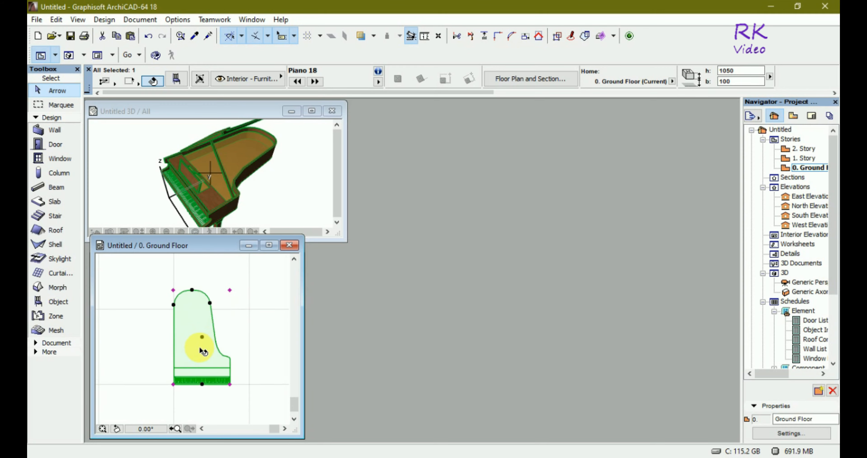
- Create a new library object and place its editor window beside the 3D and floor plan windows
{"action": "left_click", "coordinate": [36, 19]}
{"action": "mouse_move", "coordinate": [140, 204]}
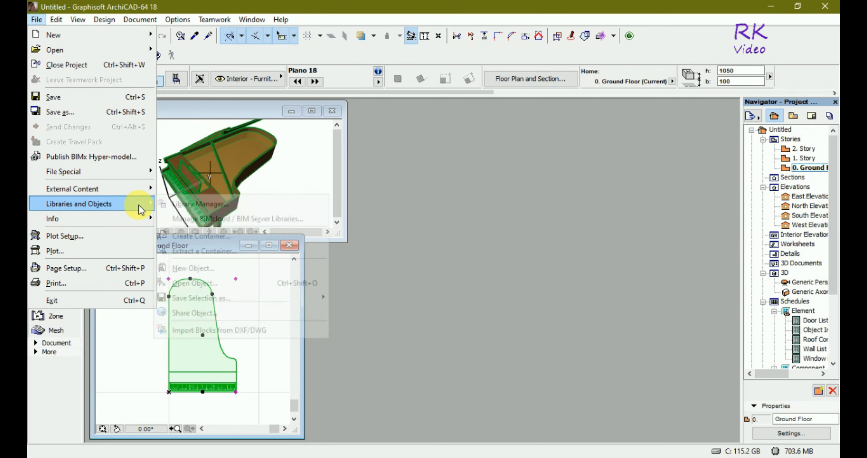
{"action": "left_click", "coordinate": [203, 272]}
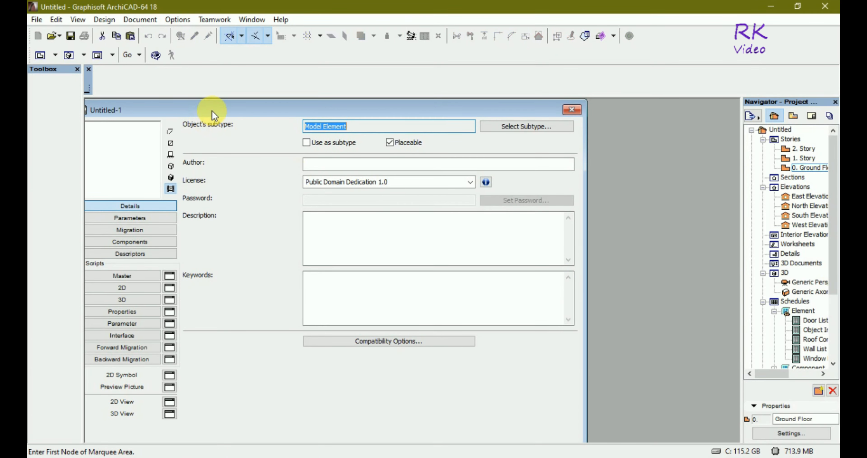
{"action": "left_click_drag", "start_coordinate": [213, 114], "coordinate": [445, 114]}
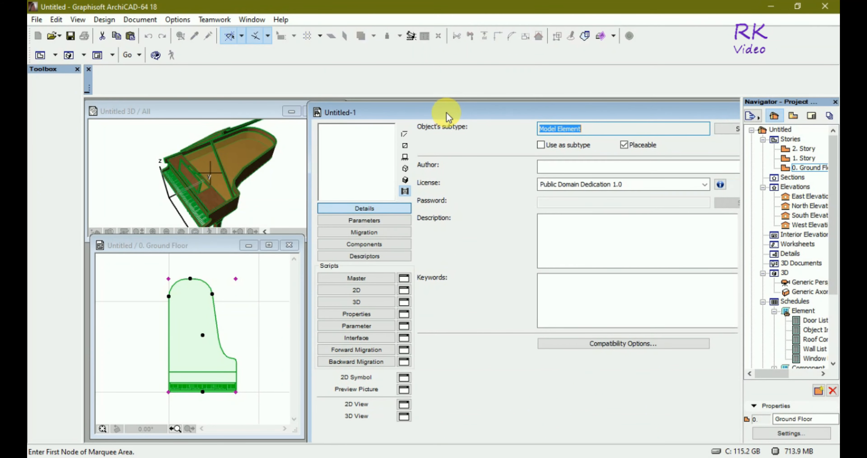
- Generate the piano's GDL code in the new object's 3D script by dropping the selected floor plan piano into it
{"action": "left_click", "coordinate": [374, 301]}
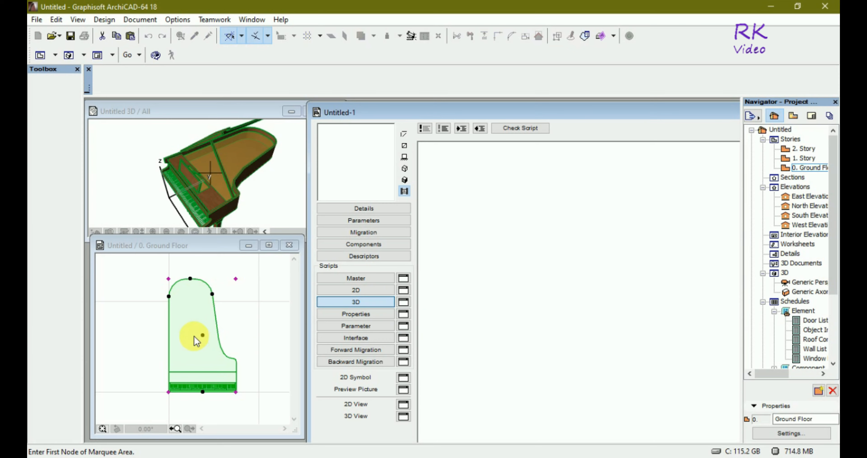
{"action": "left_click", "coordinate": [187, 246]}
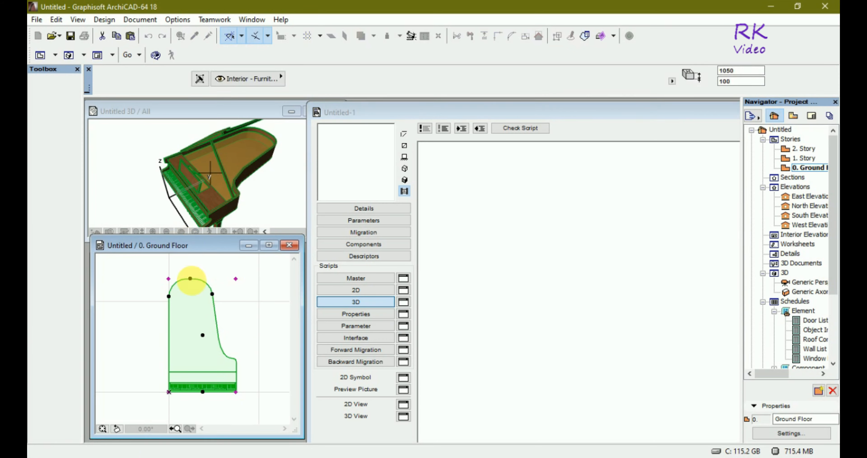
{"action": "left_click", "coordinate": [204, 315]}
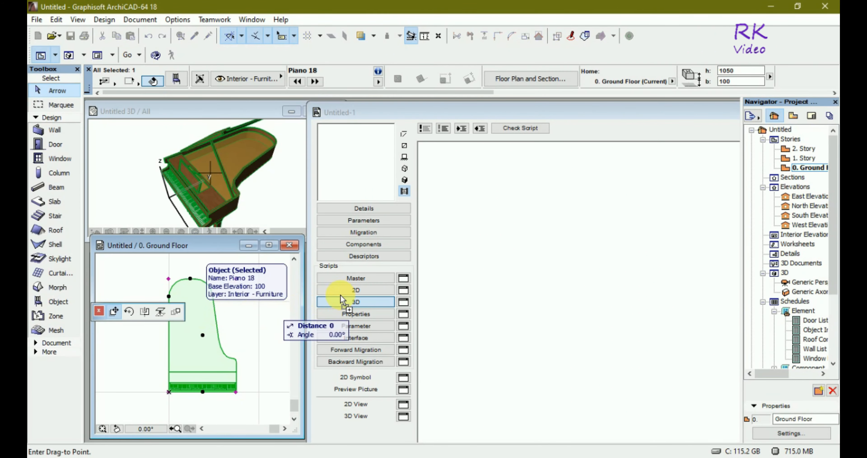
{"action": "left_click", "coordinate": [526, 269]}
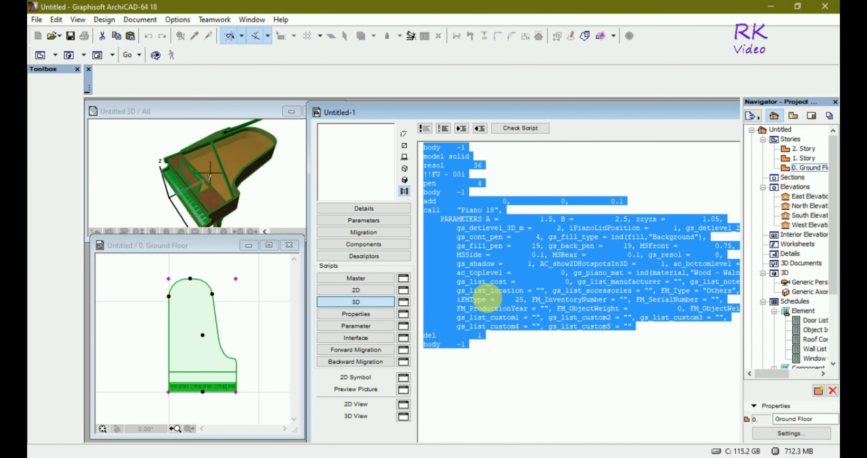
- Delete the opening "body -1" and "model solid" lines from the 3D script and check the script for errors
{"action": "left_click", "coordinate": [467, 236]}
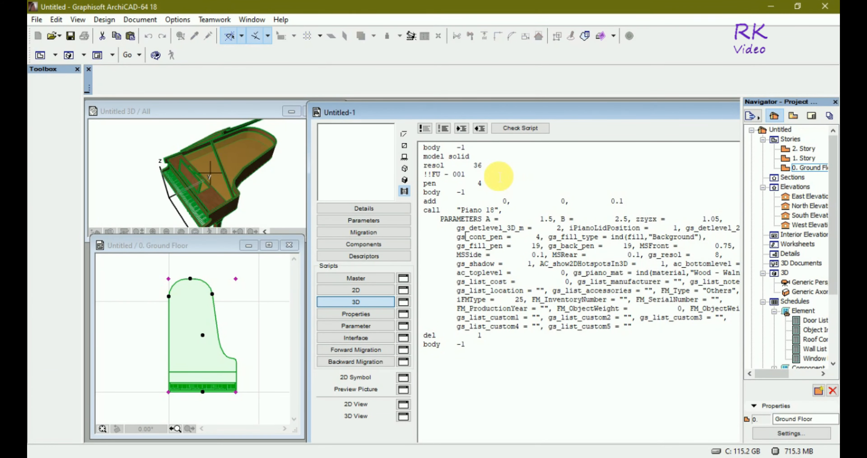
{"action": "left_click_drag", "start_coordinate": [475, 158], "coordinate": [431, 148]}
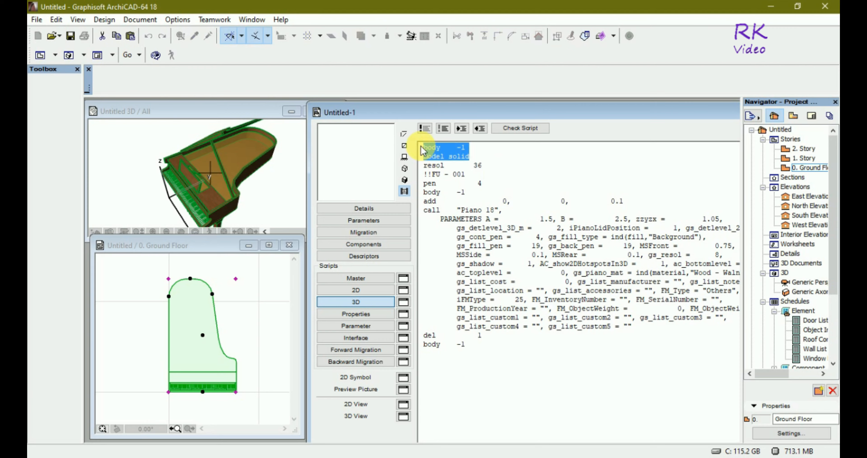
{"action": "key", "text": "Delete"}
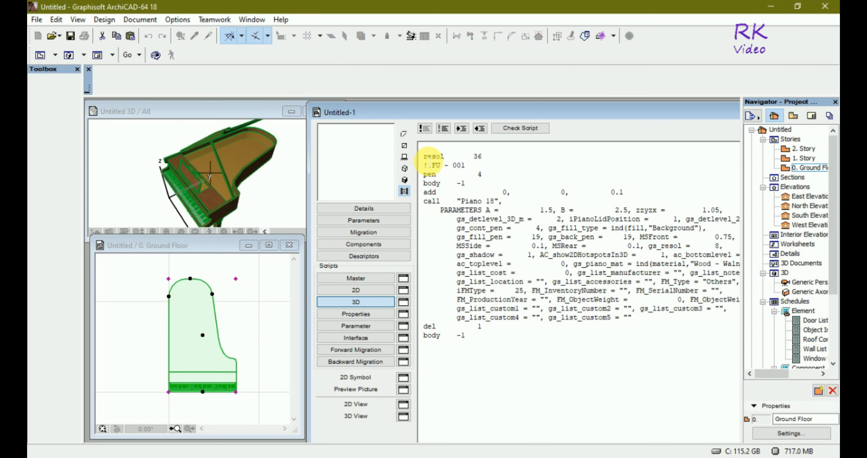
{"action": "key", "text": "Delete"}
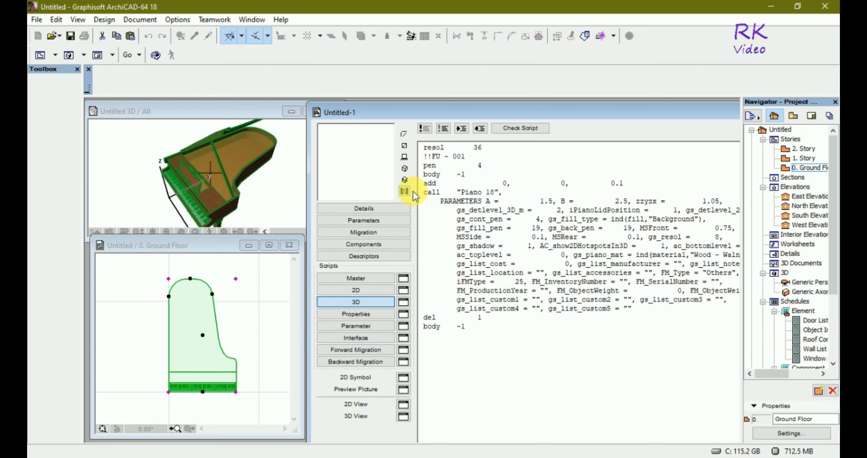
{"action": "left_click", "coordinate": [508, 128]}
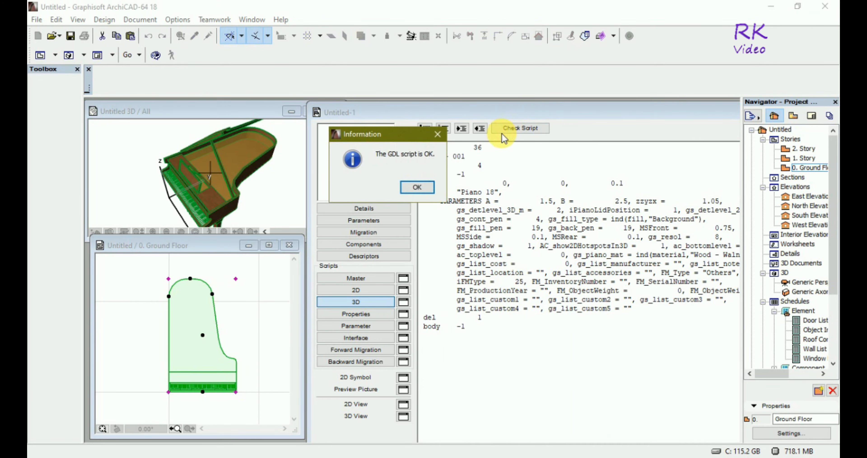
{"action": "left_click", "coordinate": [412, 186]}
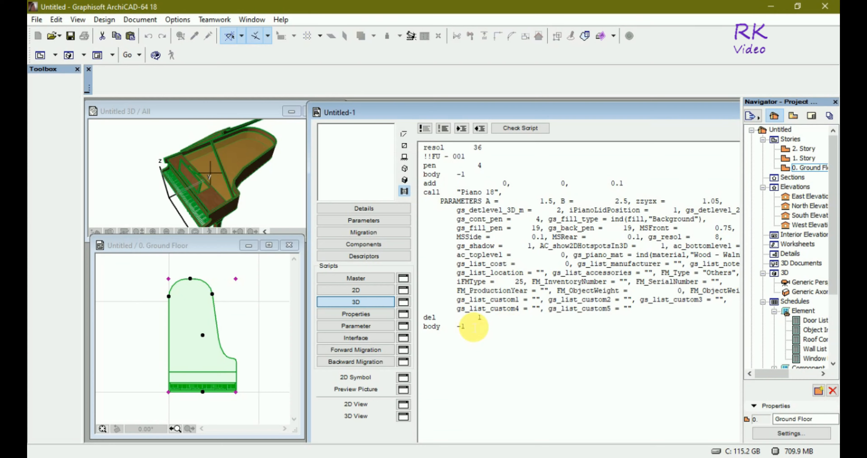
- Remove the closing "body -1" line after "del 1" in the 3D script and check the script again
{"action": "left_click_drag", "start_coordinate": [471, 327], "coordinate": [418, 333]}
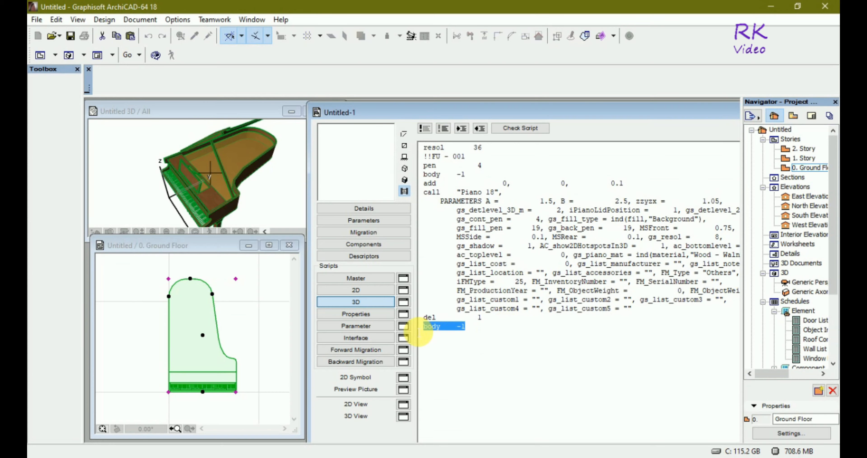
{"action": "key", "text": "Delete"}
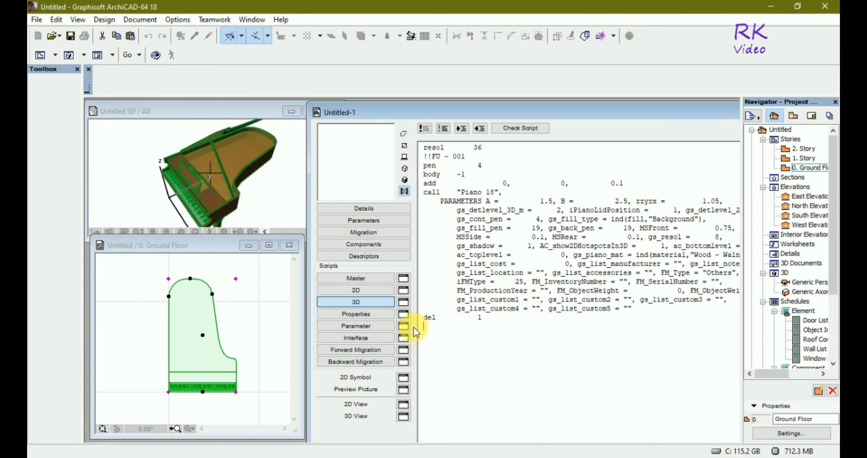
{"action": "left_click", "coordinate": [535, 128]}
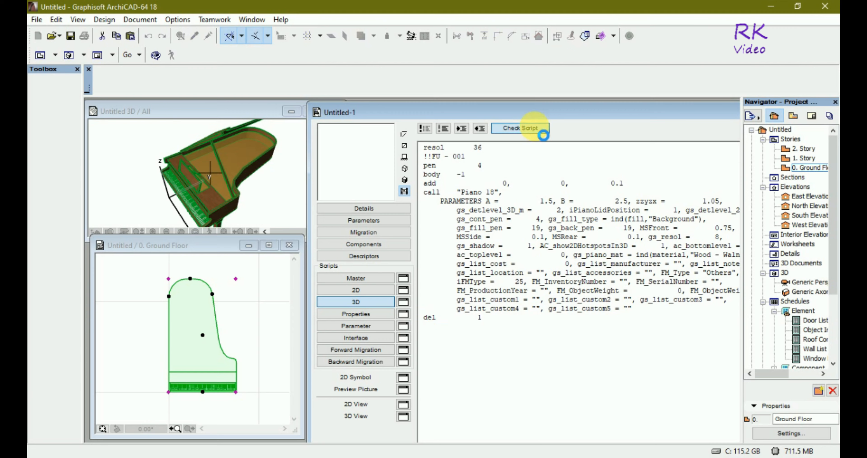
{"action": "left_click", "coordinate": [416, 187]}
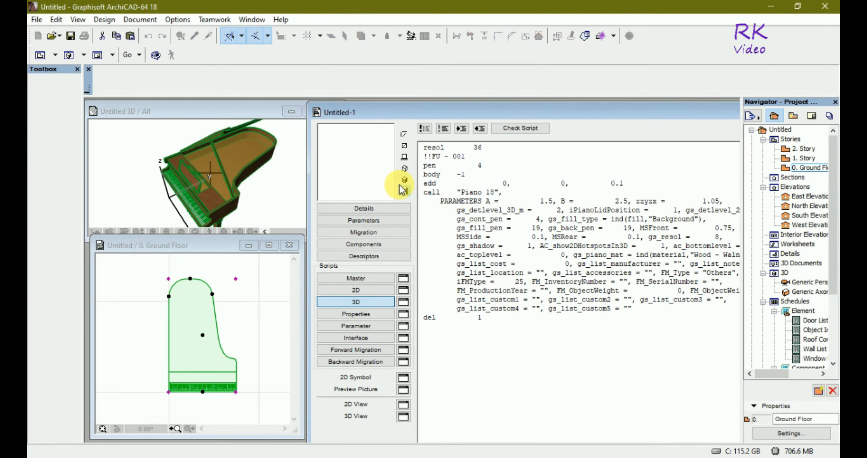
- Preview the new object as a shaded 3D model, and open its separate 3D view to inspect the piano from different angles
{"action": "left_click", "coordinate": [405, 179]}
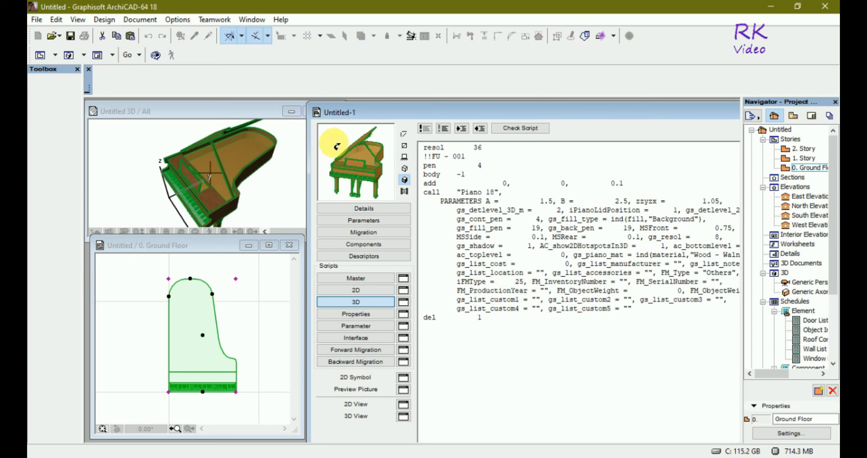
{"action": "left_click_drag", "start_coordinate": [333, 141], "coordinate": [337, 146]}
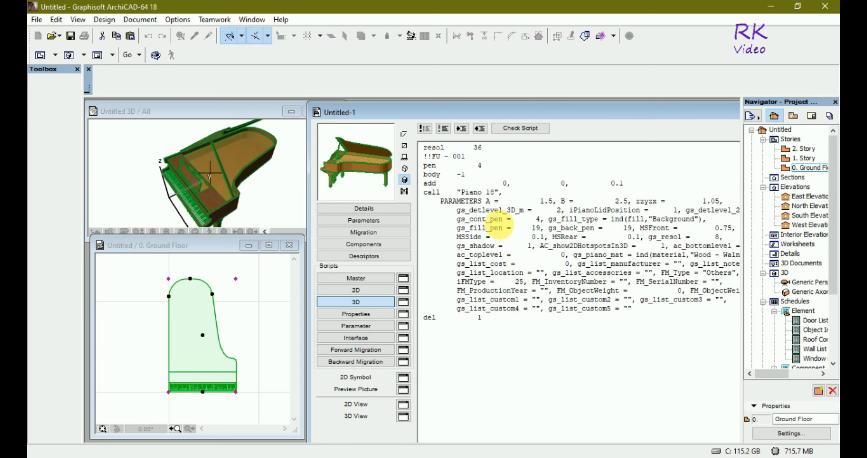
{"action": "left_click", "coordinate": [403, 418]}
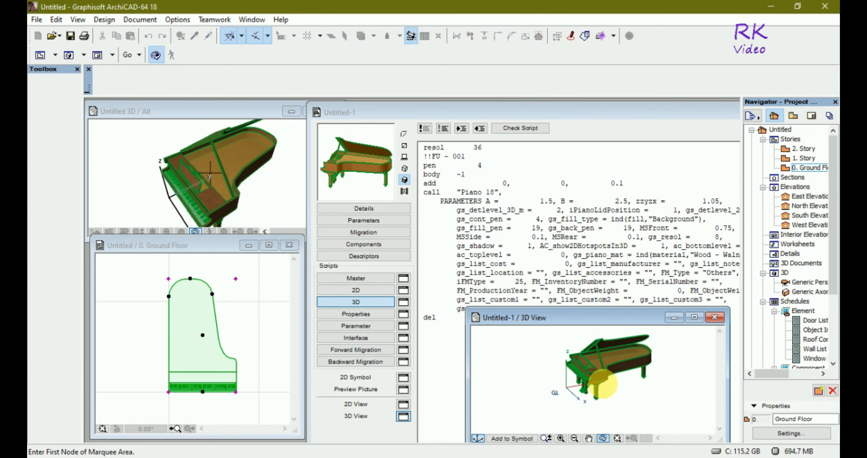
{"action": "scroll", "coordinate": [541, 421], "scroll_direction": "down", "scroll_amount": 2}
{"action": "scroll", "coordinate": [600, 353], "scroll_direction": "up", "scroll_amount": 2}
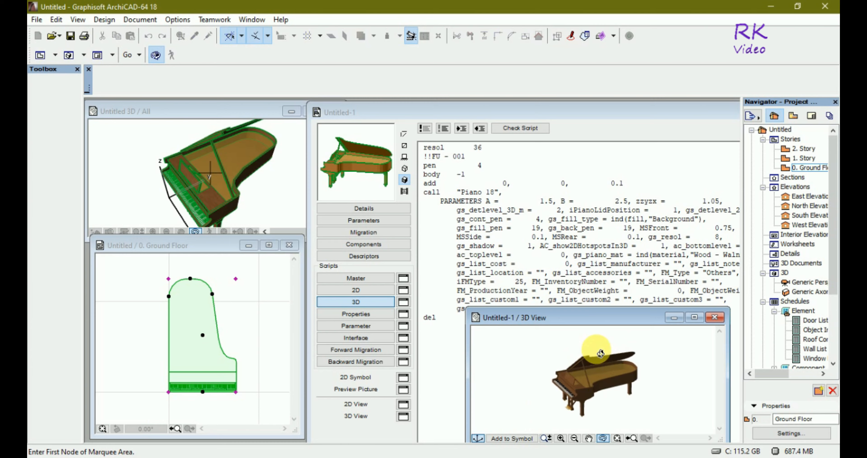
{"action": "scroll", "coordinate": [598, 357], "scroll_direction": "up", "scroll_amount": 2}
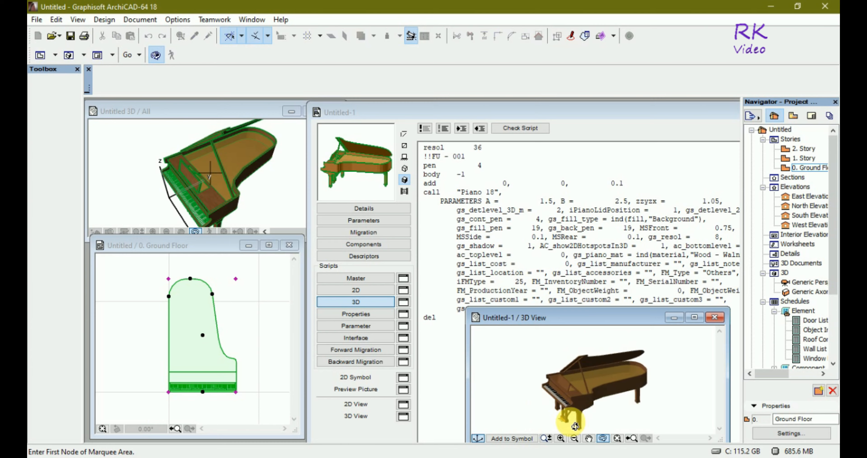
{"action": "scroll", "coordinate": [606, 391], "scroll_direction": "up", "scroll_amount": 2}
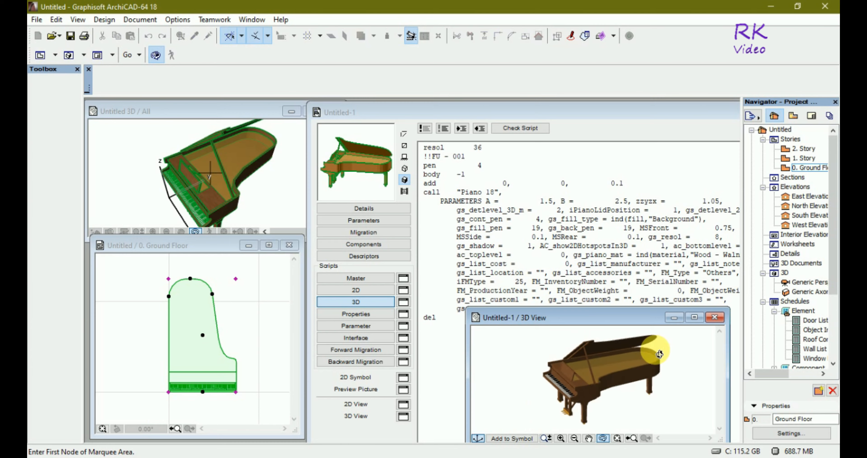
{"action": "scroll", "coordinate": [633, 350], "scroll_direction": "up", "scroll_amount": 2}
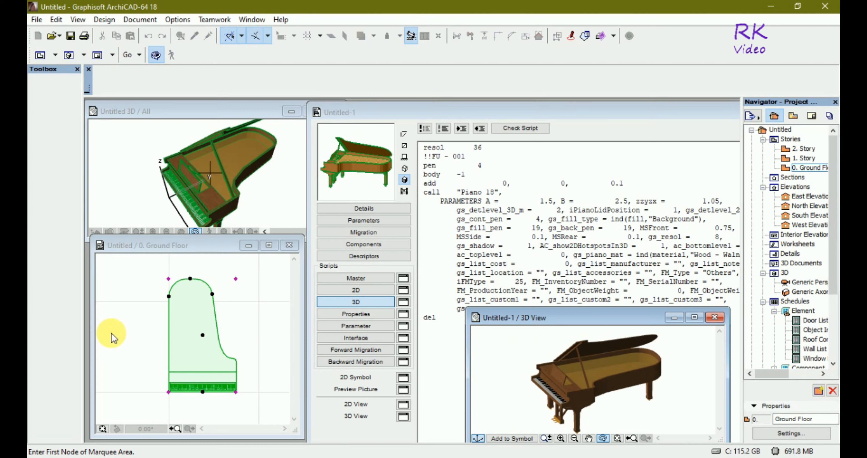
- Return to the ground floor plan and deselect the piano
{"action": "left_click", "coordinate": [130, 324]}
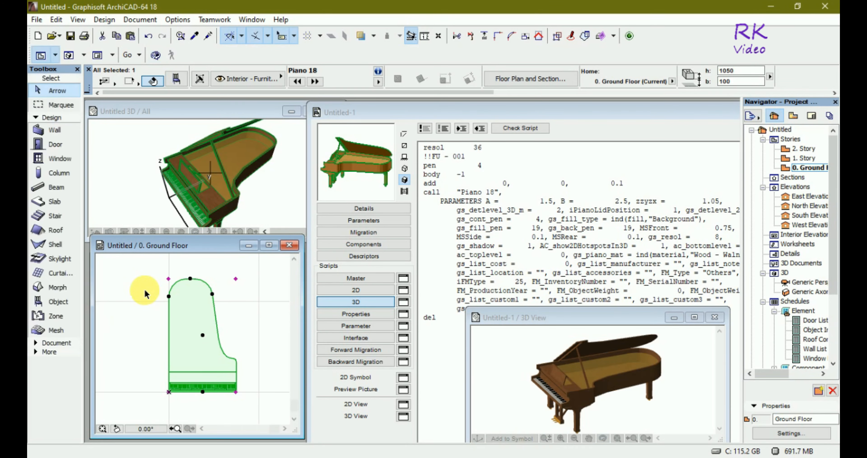
{"action": "left_click", "coordinate": [140, 306]}
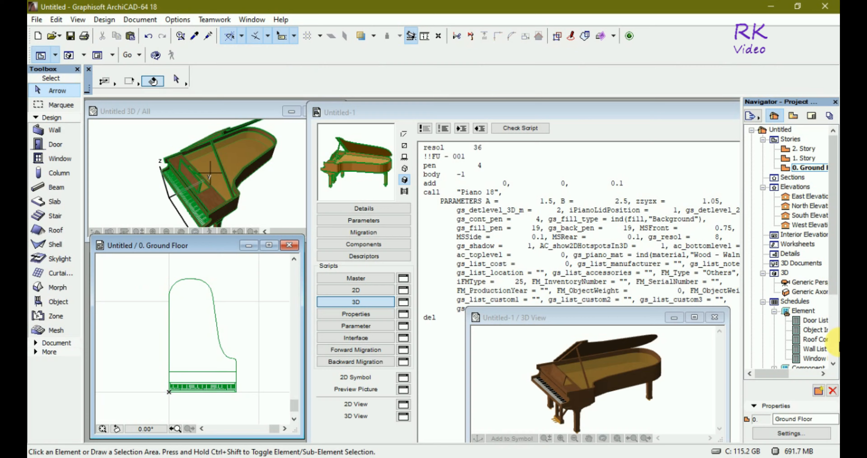